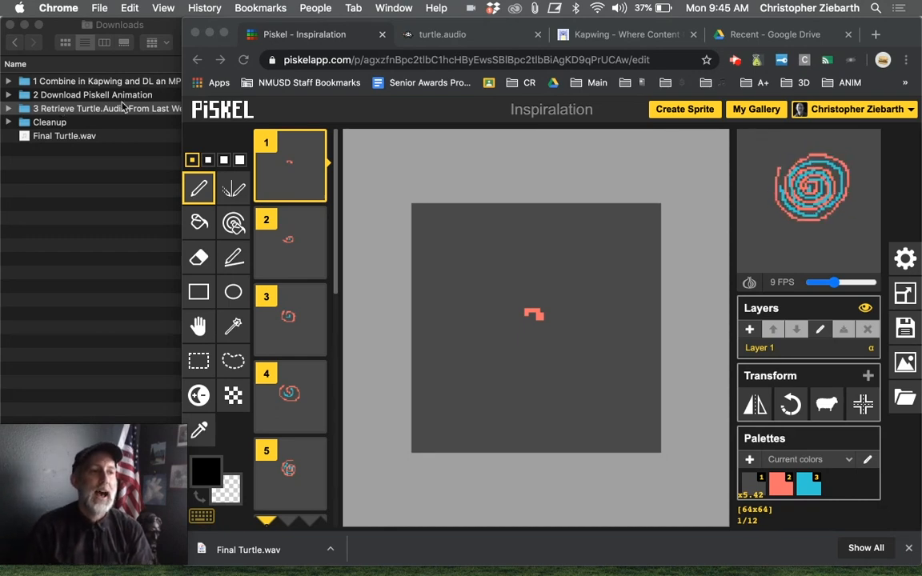
Open the Inspiralation animation from the personal gallery for editing and look through its frames up to frame 12.
left_click(758, 112)
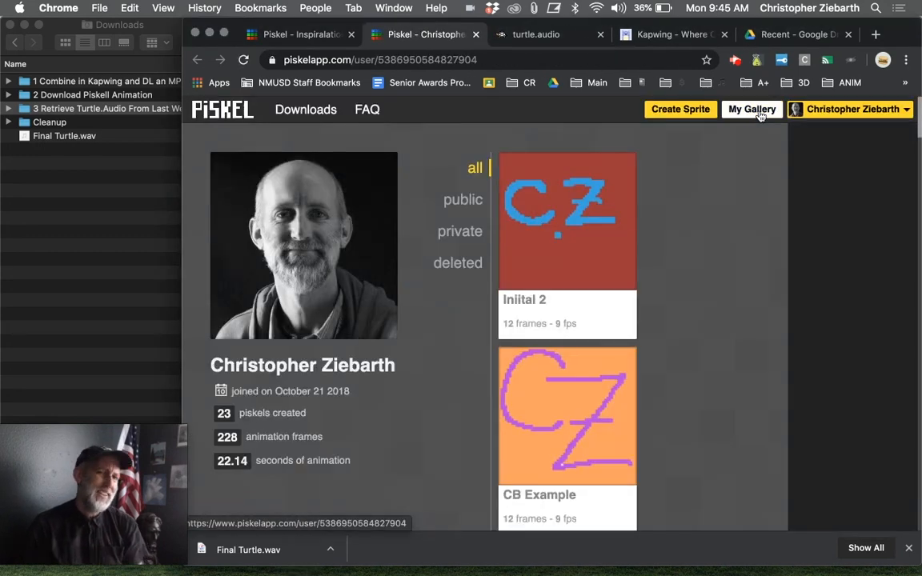
scroll(675, 287, "down", 5)
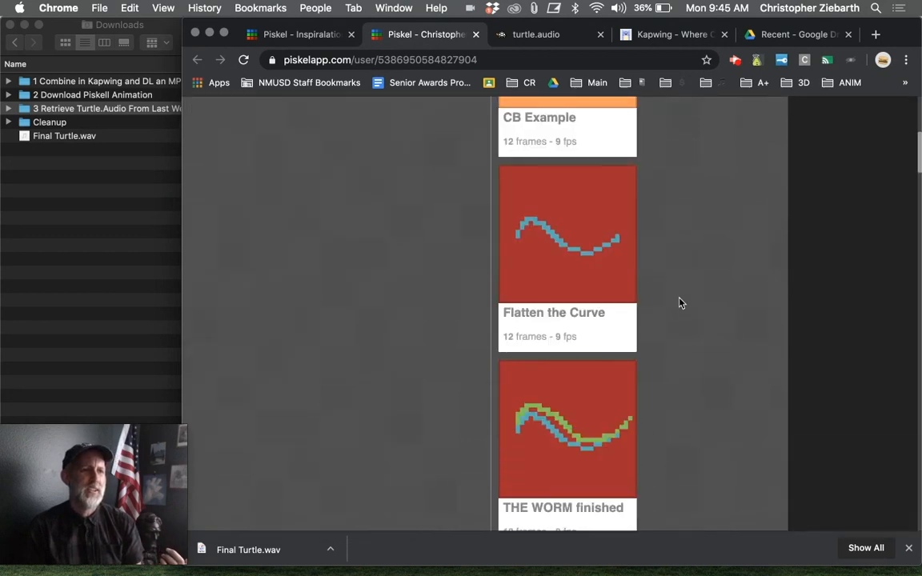
scroll(667, 379, "down", 4)
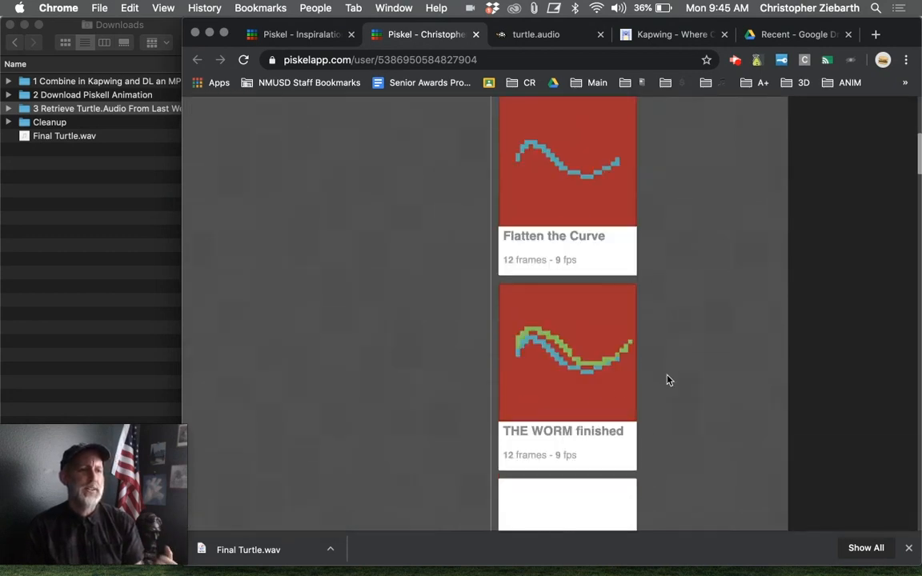
scroll(669, 381, "down", 1)
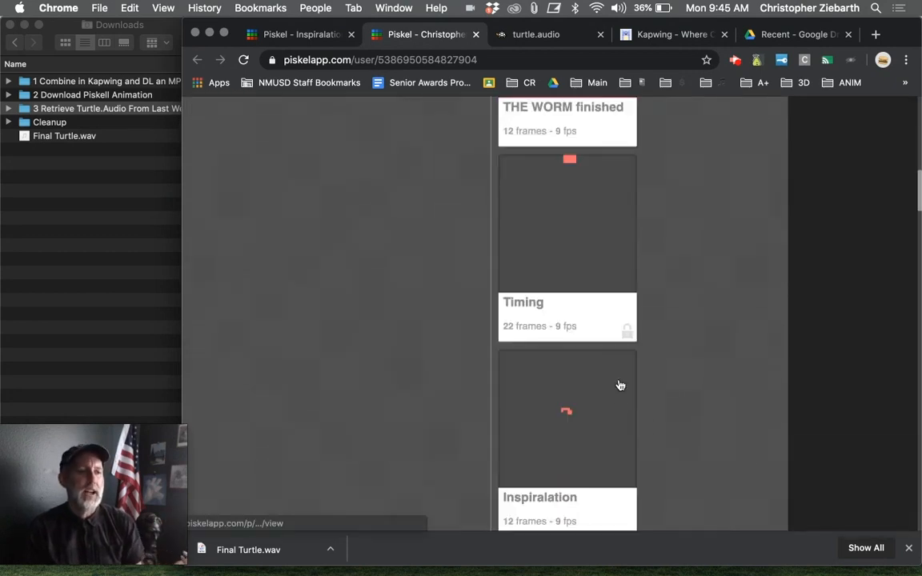
mouse_move(605, 267)
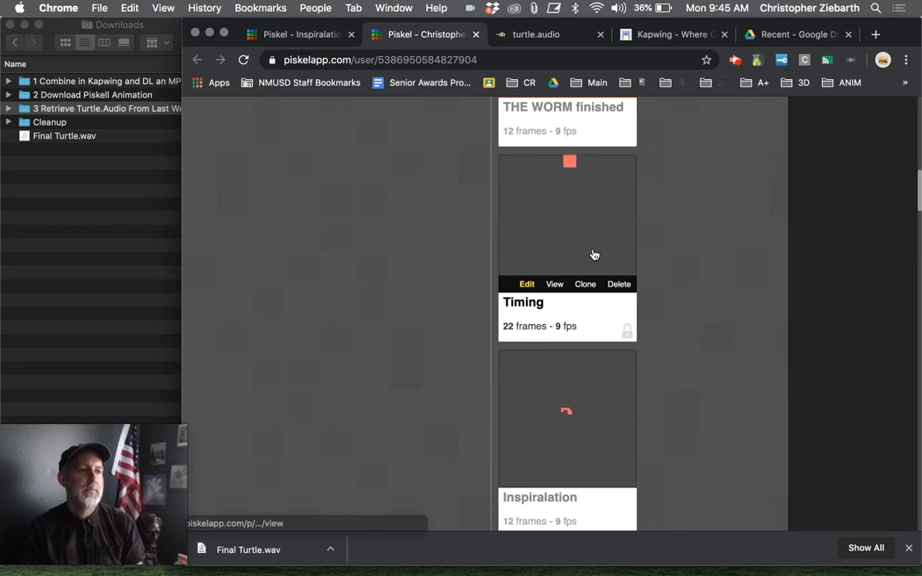
scroll(640, 278, "down", 2)
mouse_move(597, 290)
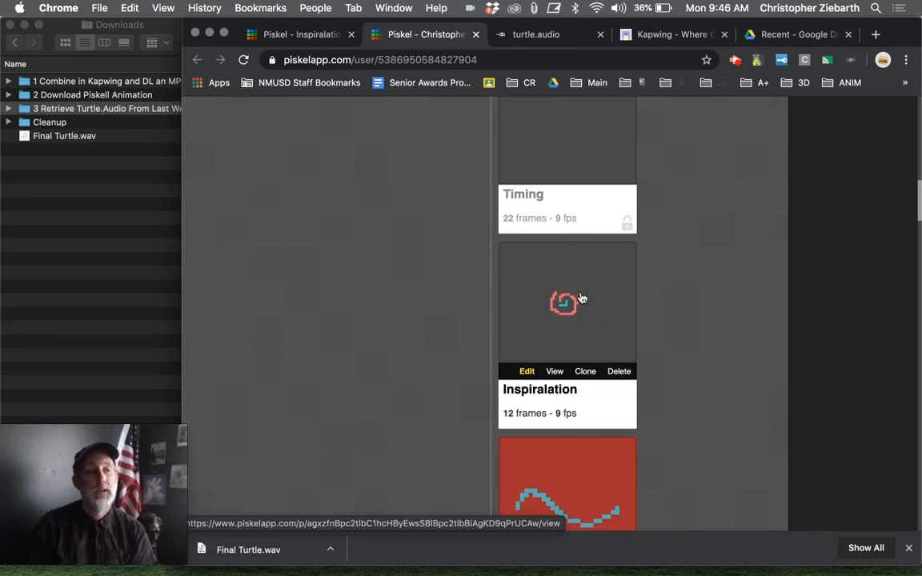
mouse_move(548, 258)
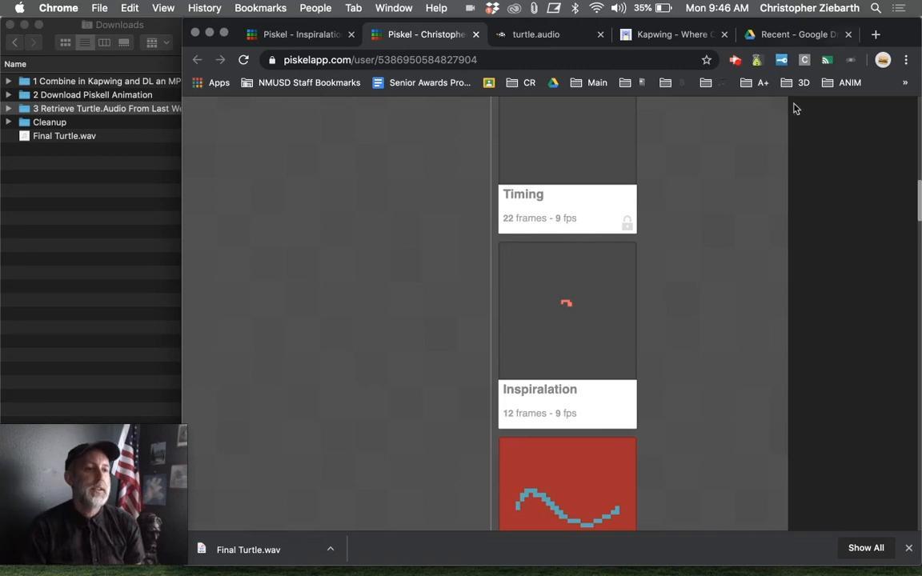
mouse_move(607, 318)
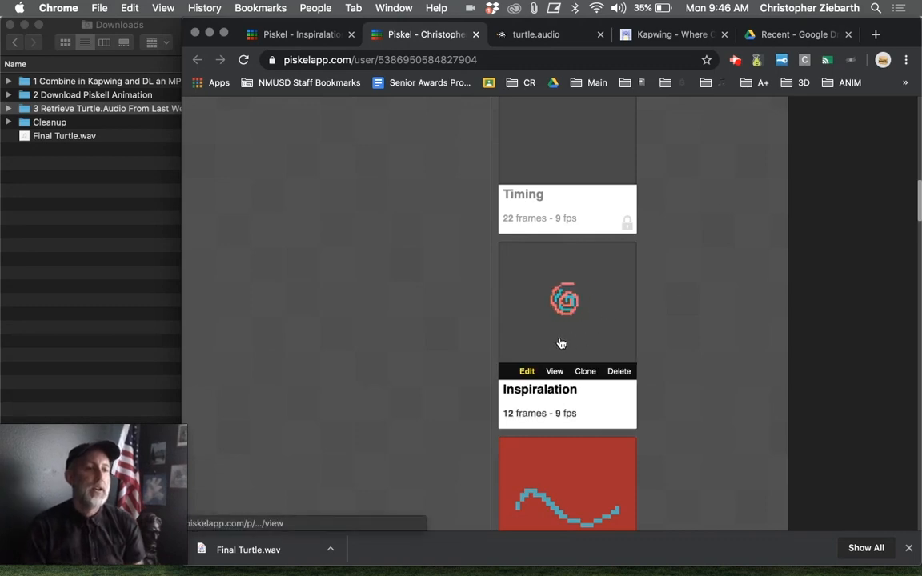
left_click(527, 373)
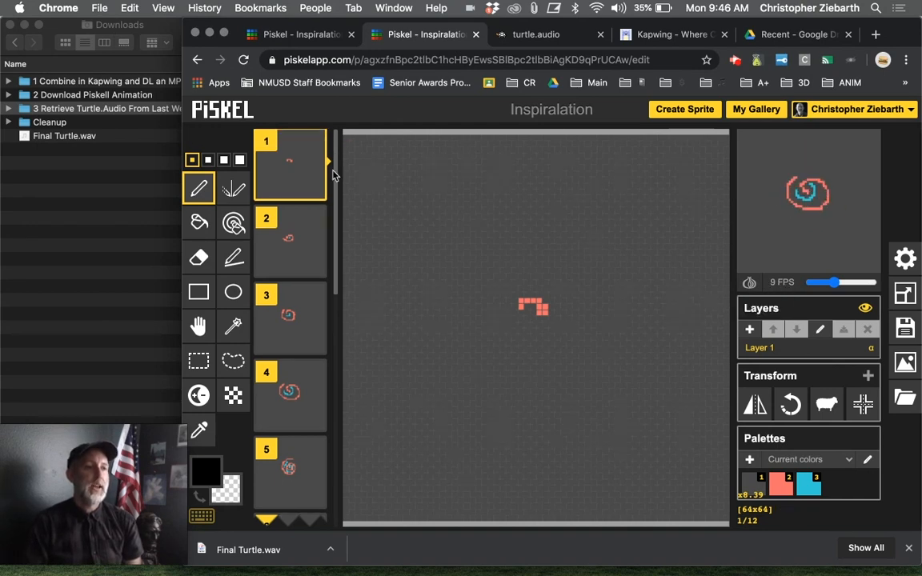
left_click_drag(335, 165, 335, 372)
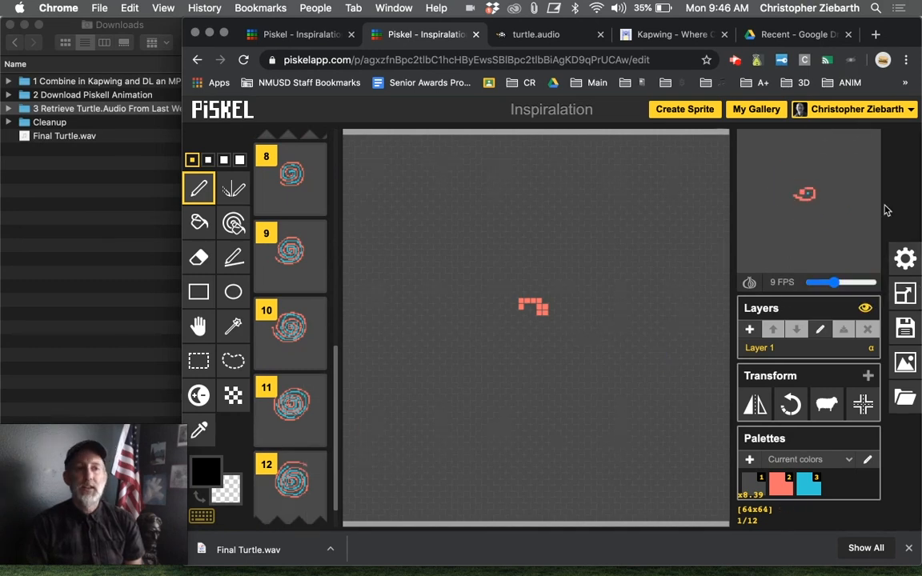
mouse_move(864, 216)
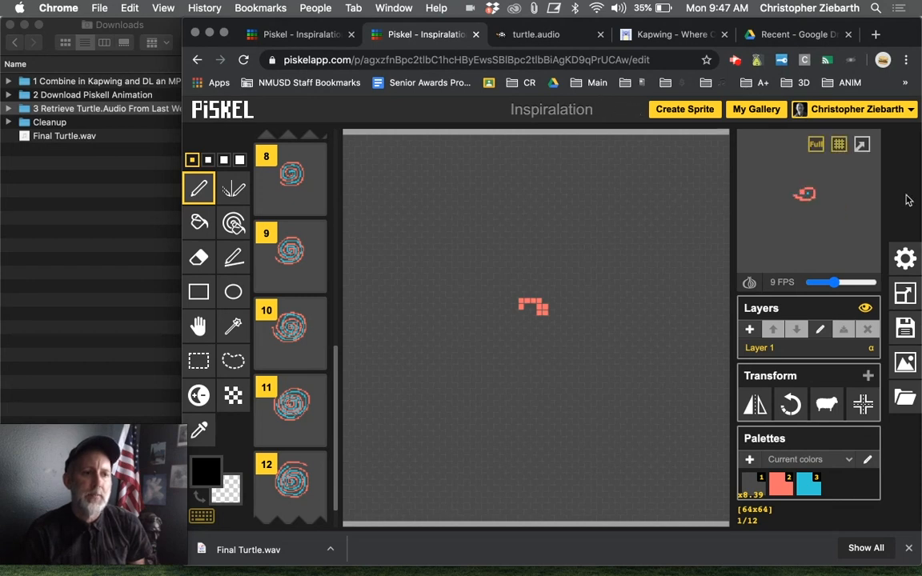
Review the sprite's save information and its GIF export settings, and close the export settings.
left_click(905, 329)
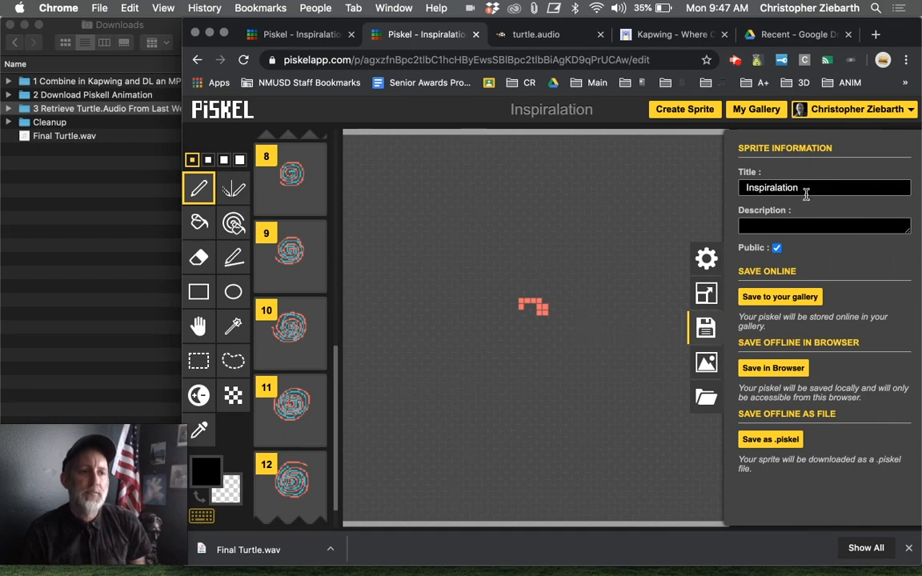
left_click(705, 365)
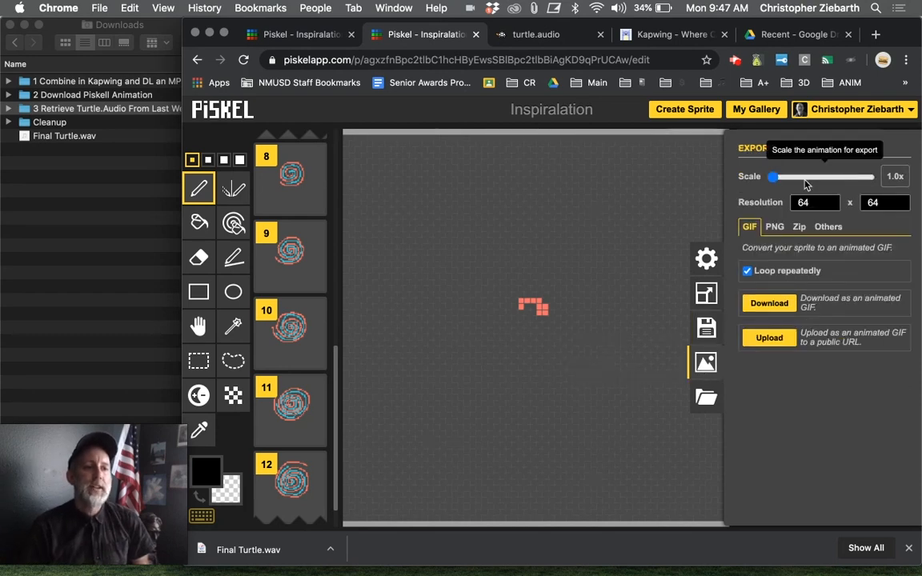
left_click_drag(774, 178, 772, 179)
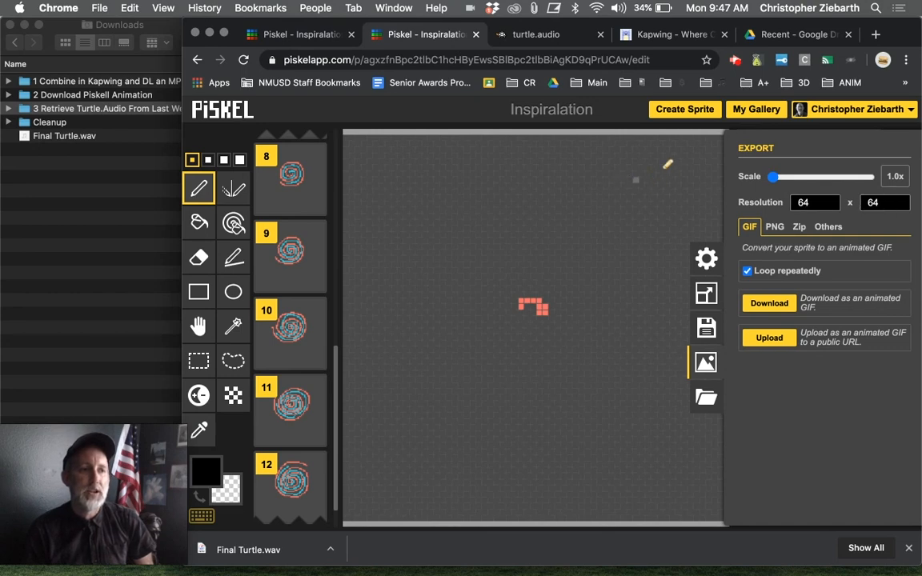
left_click(675, 126)
Compare the animation preview at its original 1x size with the full-size preview.
mouse_move(779, 211)
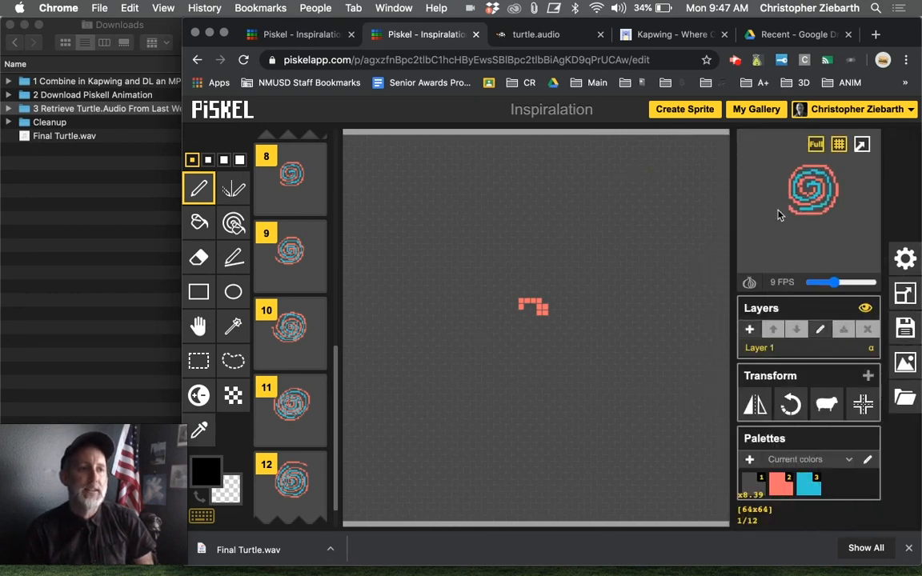
left_click(816, 147)
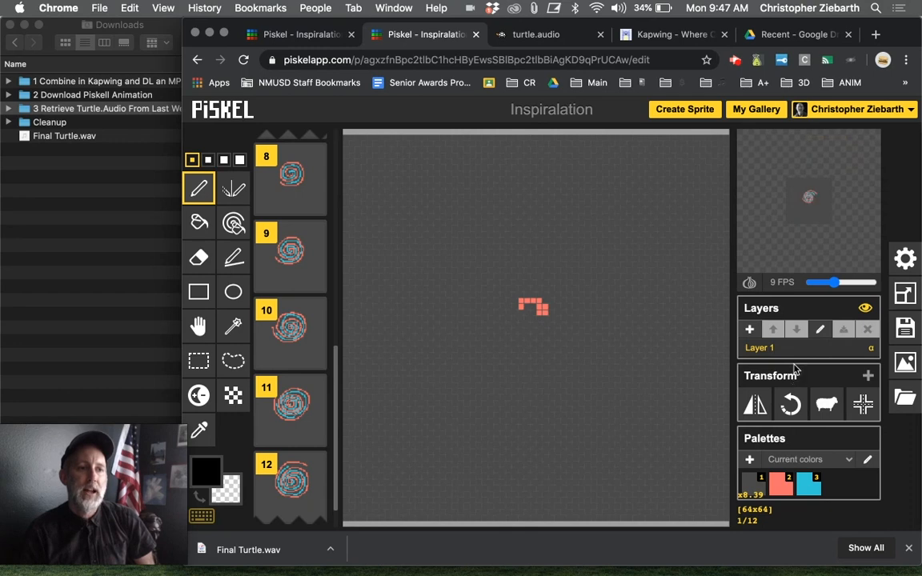
mouse_move(827, 189)
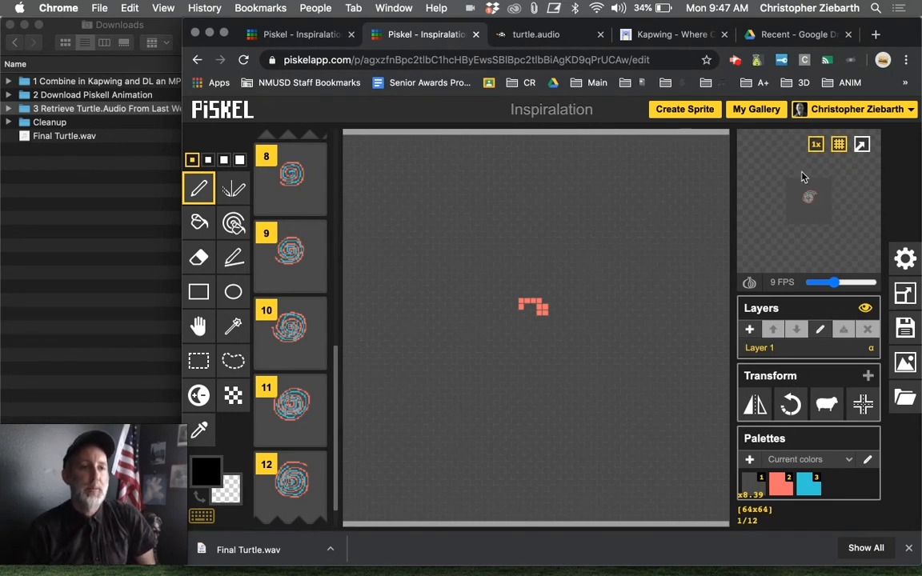
mouse_move(816, 145)
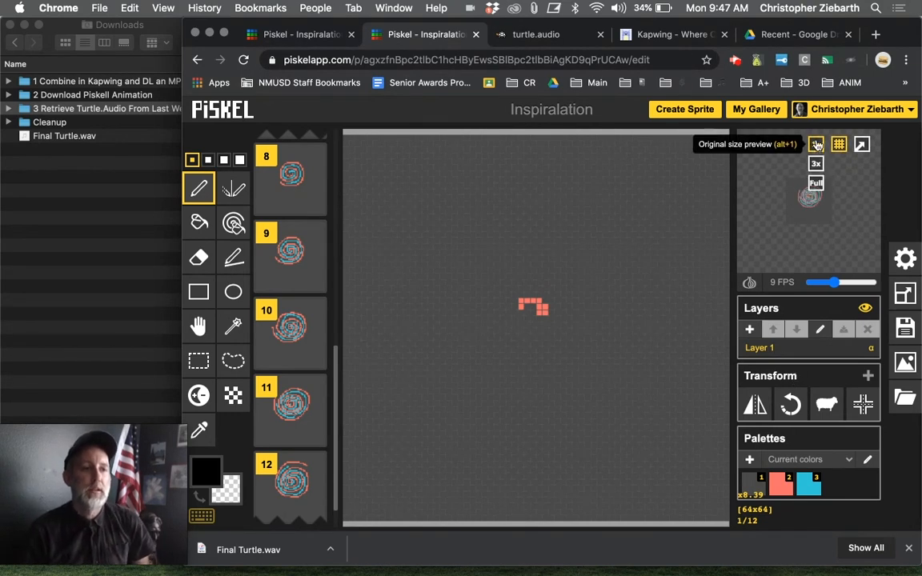
left_click(818, 184)
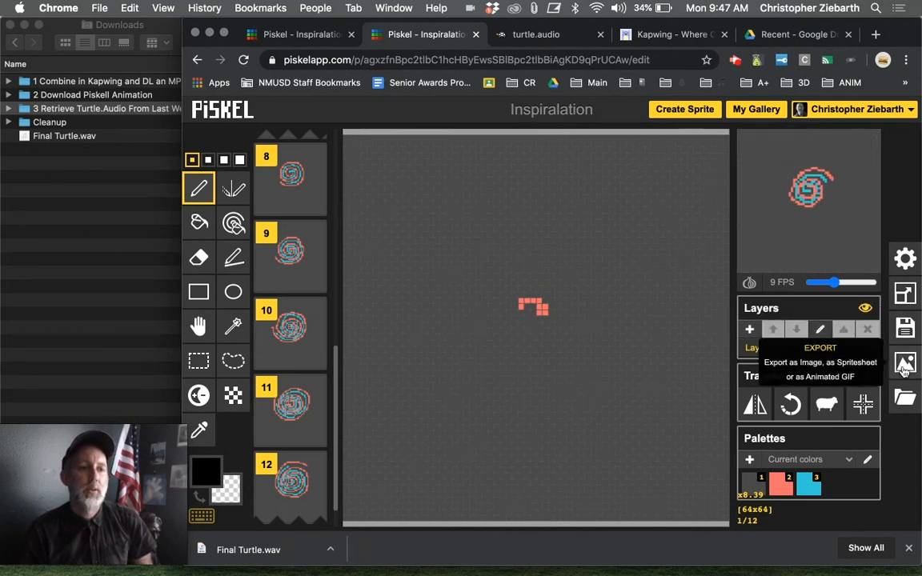
Set the GIF export scale to 18x for a resolution of 1152 x 1152.
left_click(905, 367)
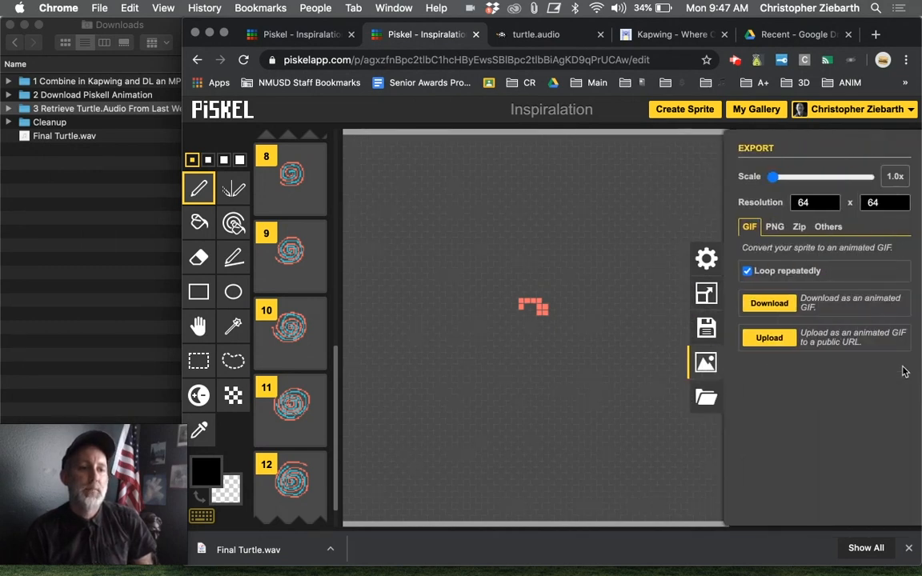
left_click(785, 178)
left_click_drag(803, 184, 824, 184)
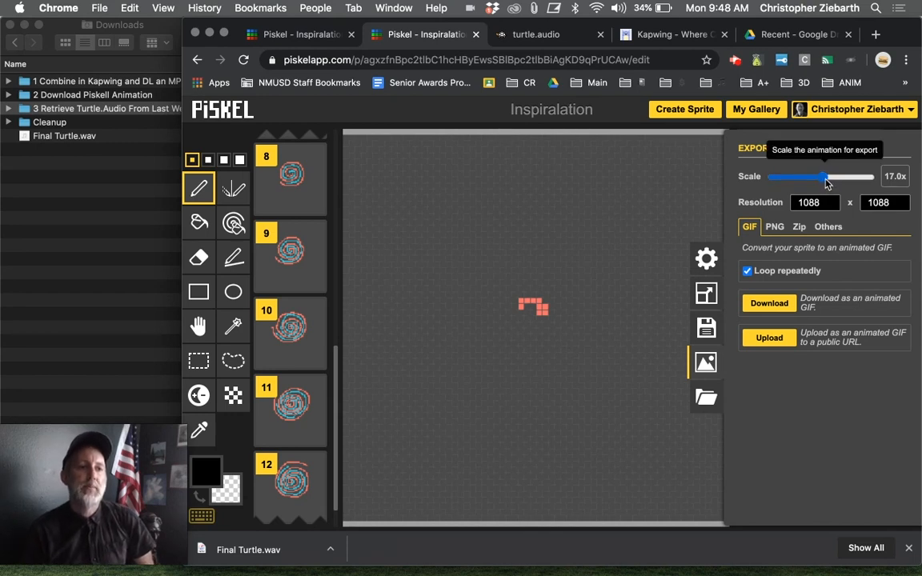
left_click_drag(827, 183, 825, 183)
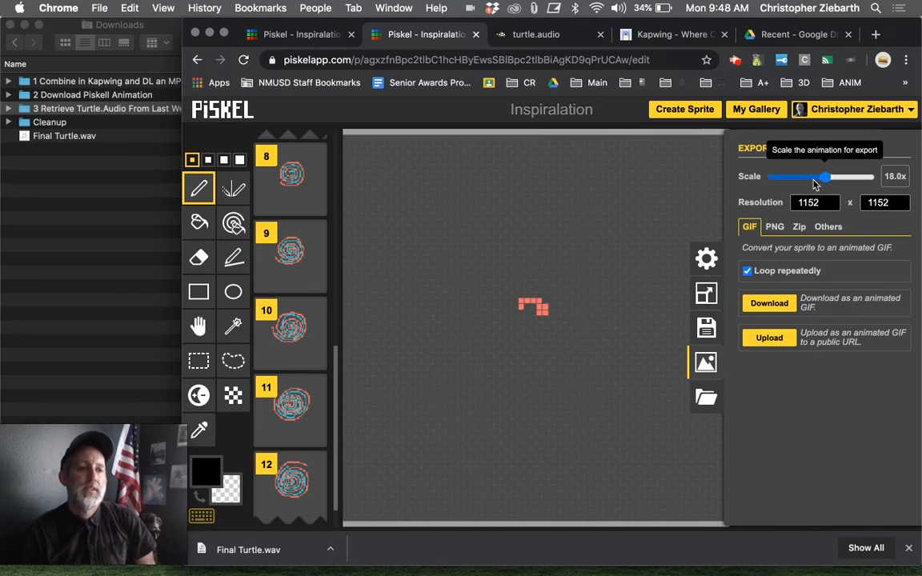
left_click_drag(825, 177, 826, 177)
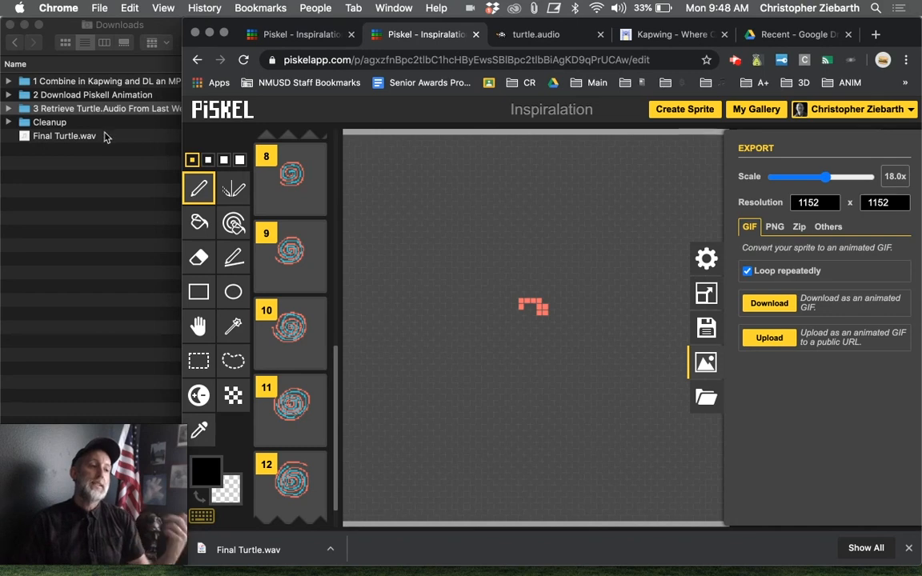
Download the sprite as a repeatedly looping animated GIF and check for Inspiralation.gif beside Final Turtle.wav in the Downloads folder.
left_click(91, 157)
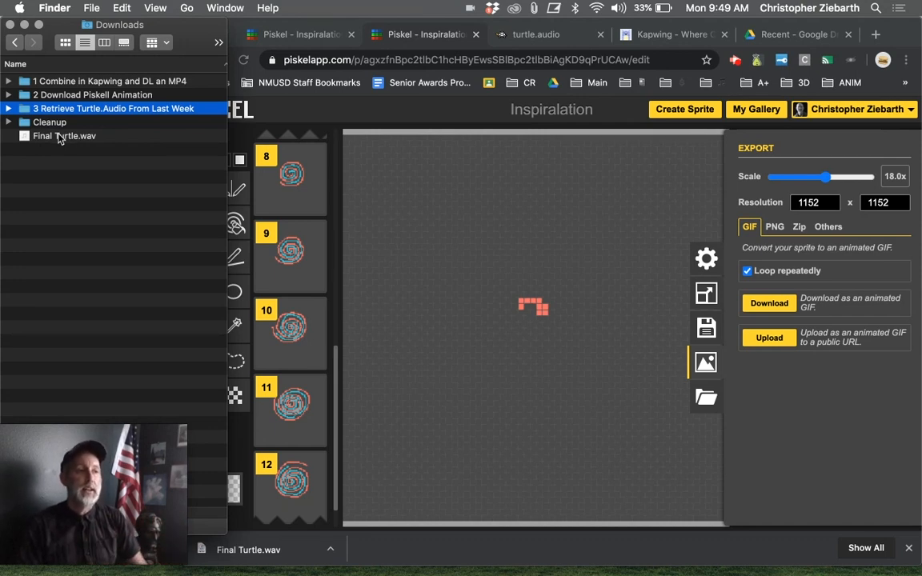
left_click(61, 141)
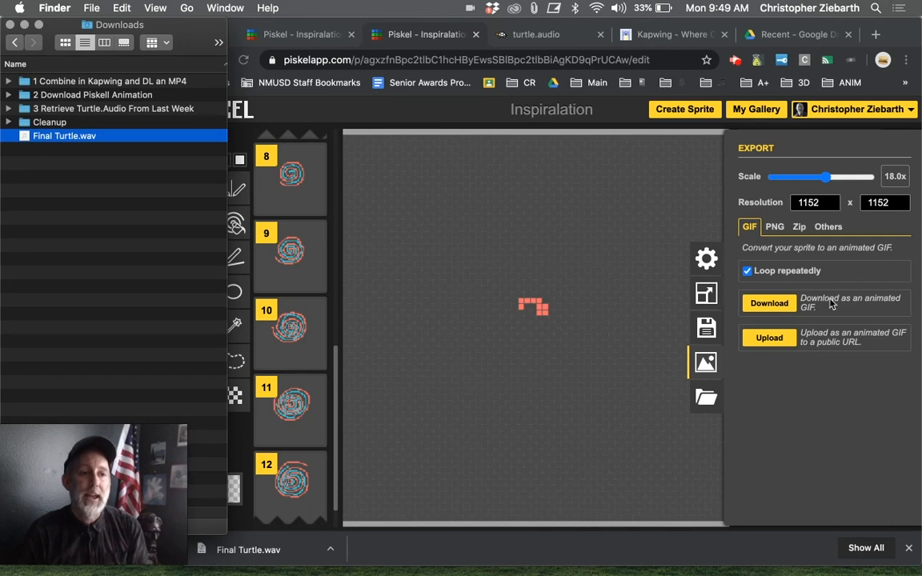
left_click(770, 307)
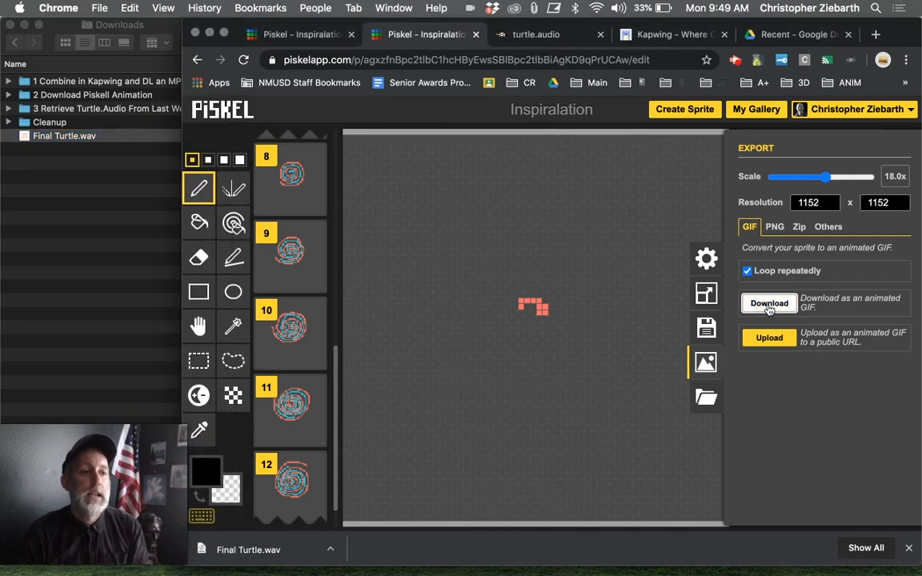
left_click(769, 306)
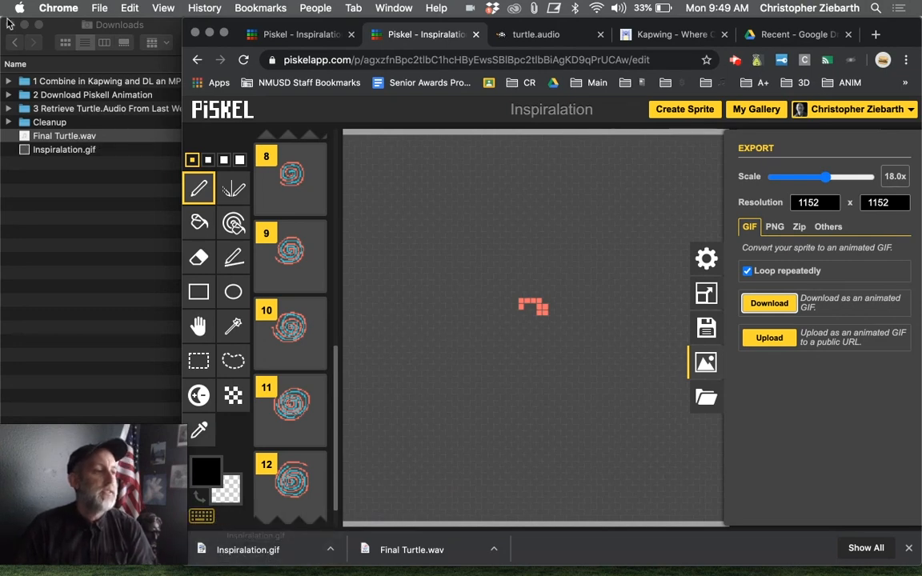
left_click(43, 204)
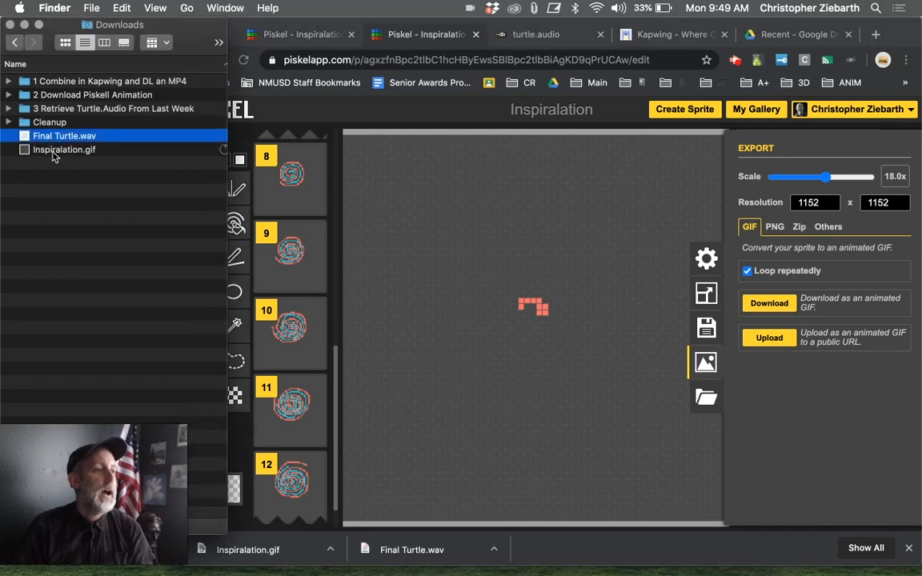
left_click(56, 204)
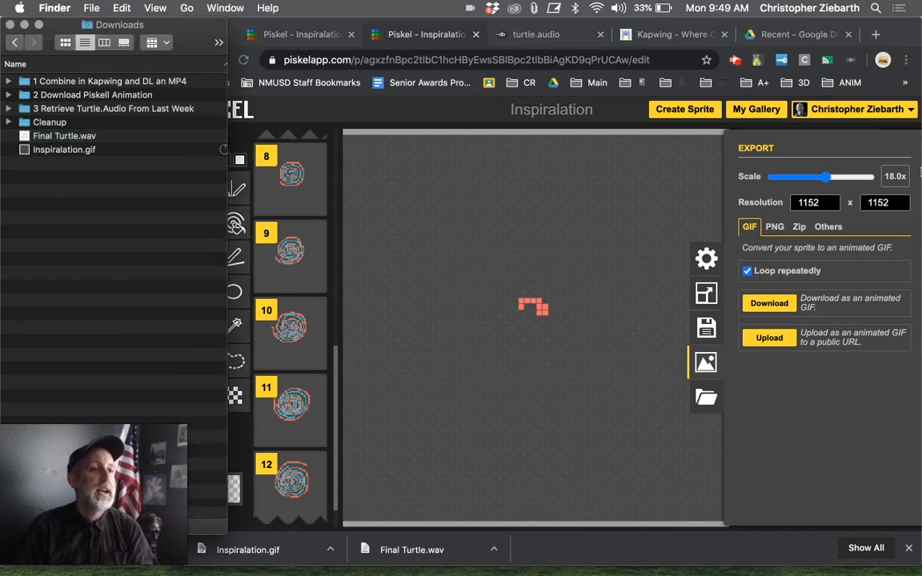
Switch to the Kapwing website and sign in with the Google account.
left_click(671, 35)
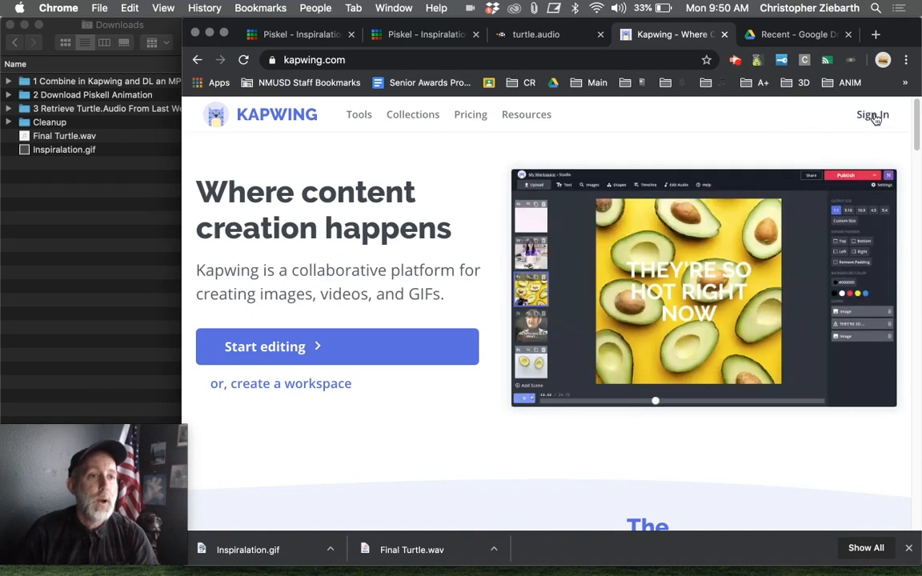
left_click(863, 119)
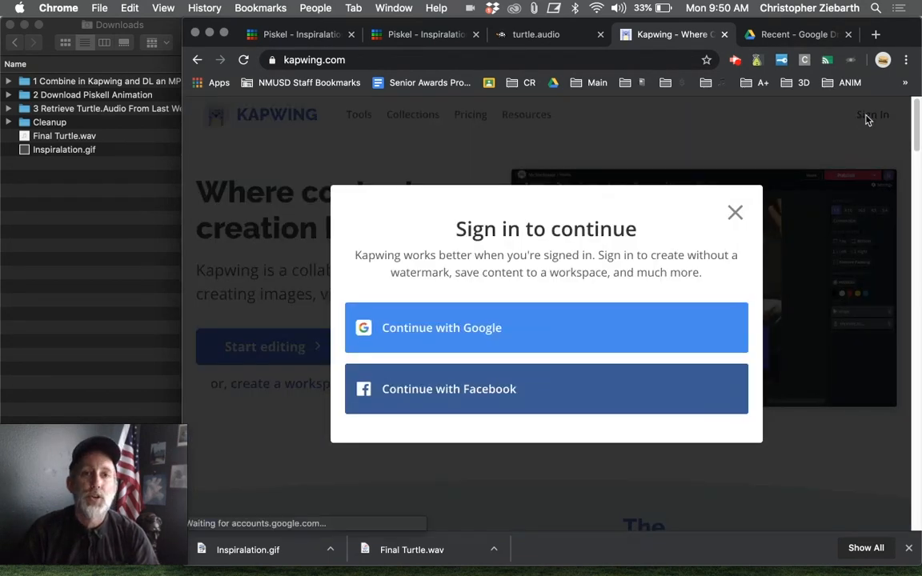
left_click(406, 332)
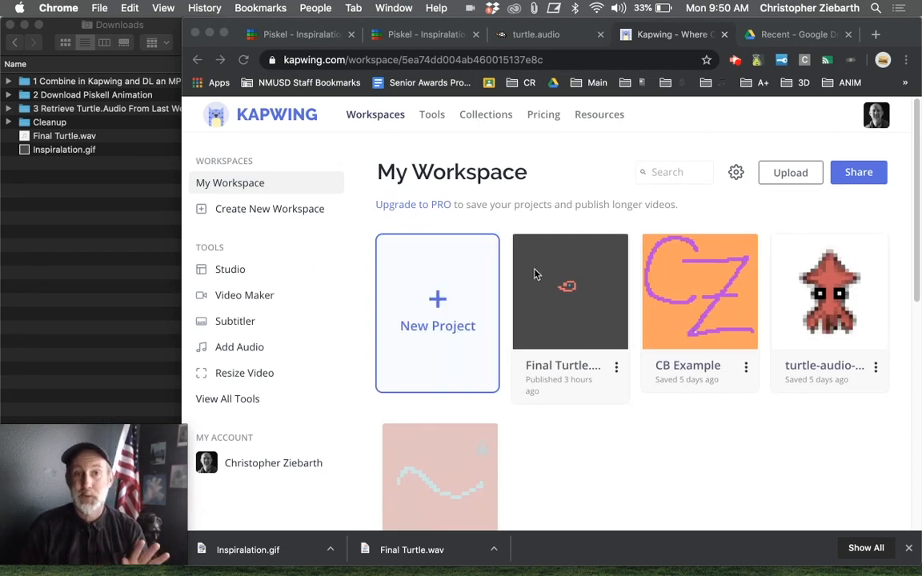
Create a new project in My Workspace, starting with Studio.
left_click(437, 302)
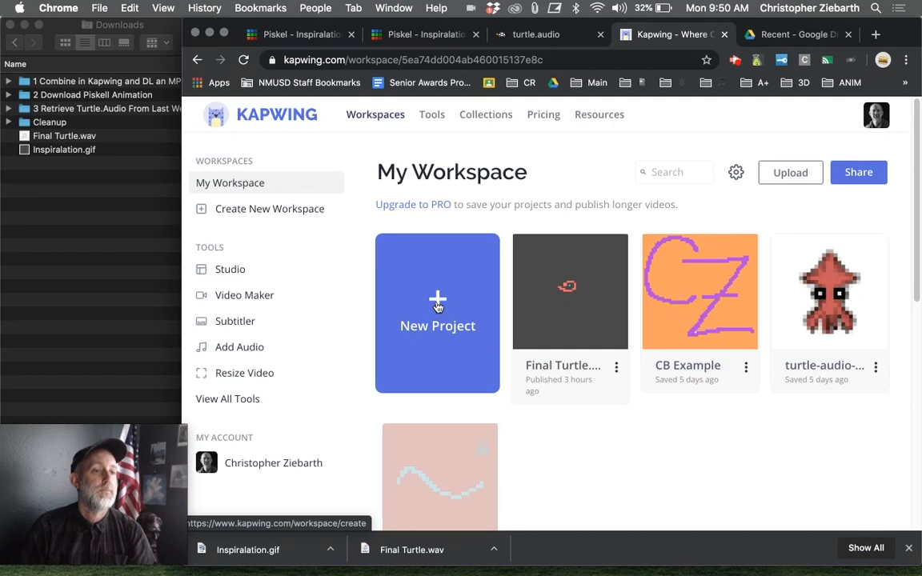
left_click(437, 305)
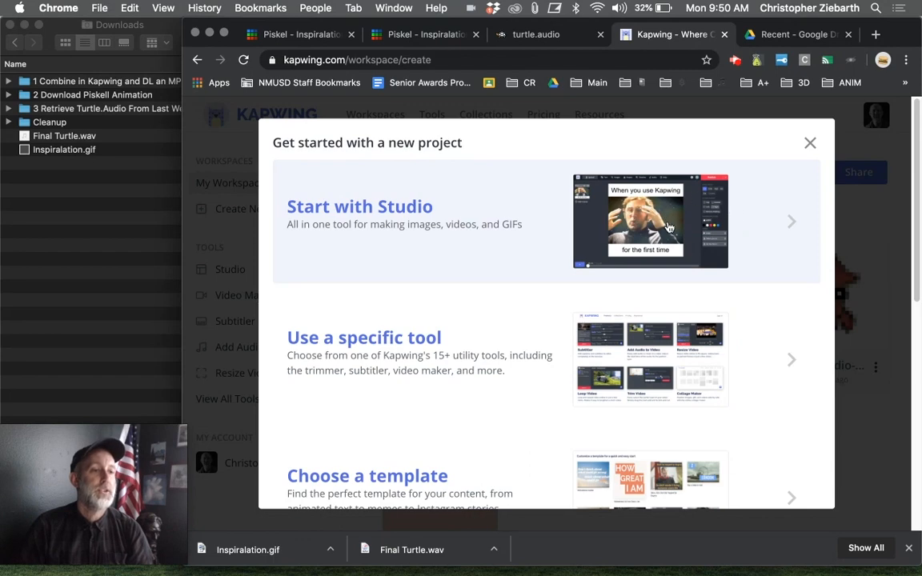
left_click(638, 221)
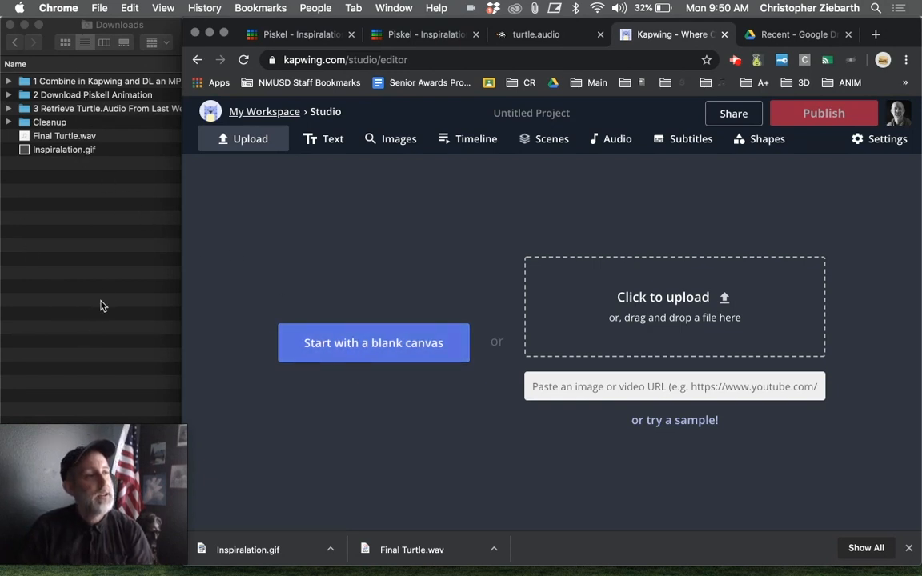
Upload Inspiralation.gif from the Downloads folder to the project and add Final Turtle.wav as its audio.
left_click(74, 253)
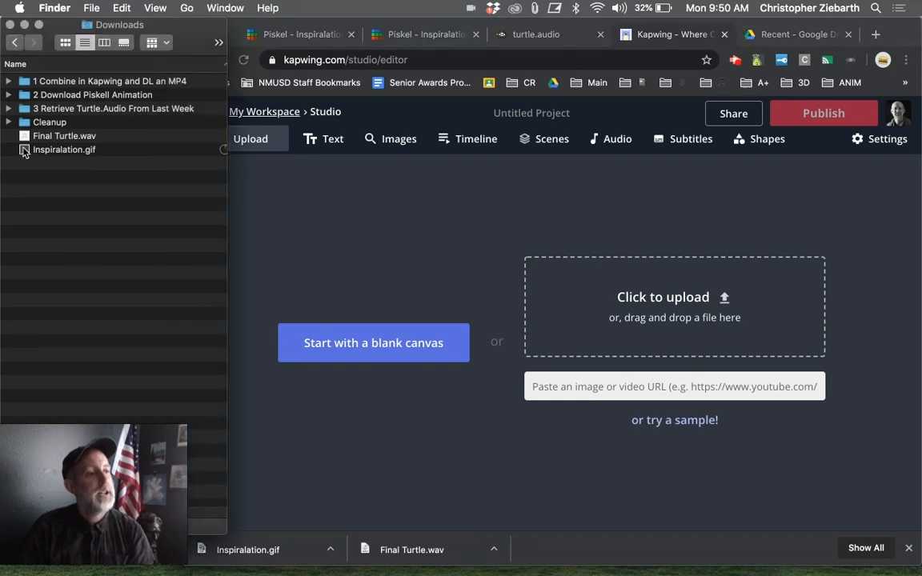
left_click_drag(28, 154, 638, 342)
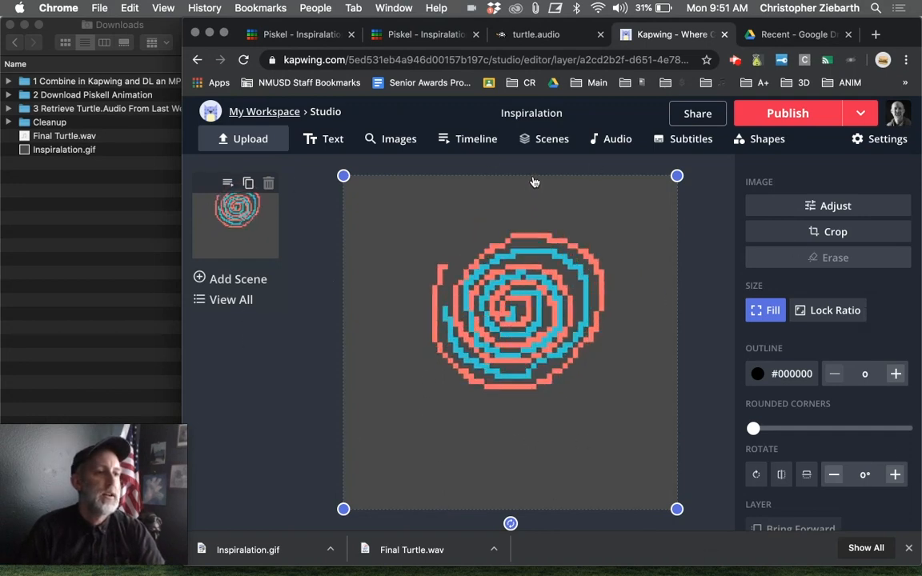
left_click(611, 148)
left_click(28, 165)
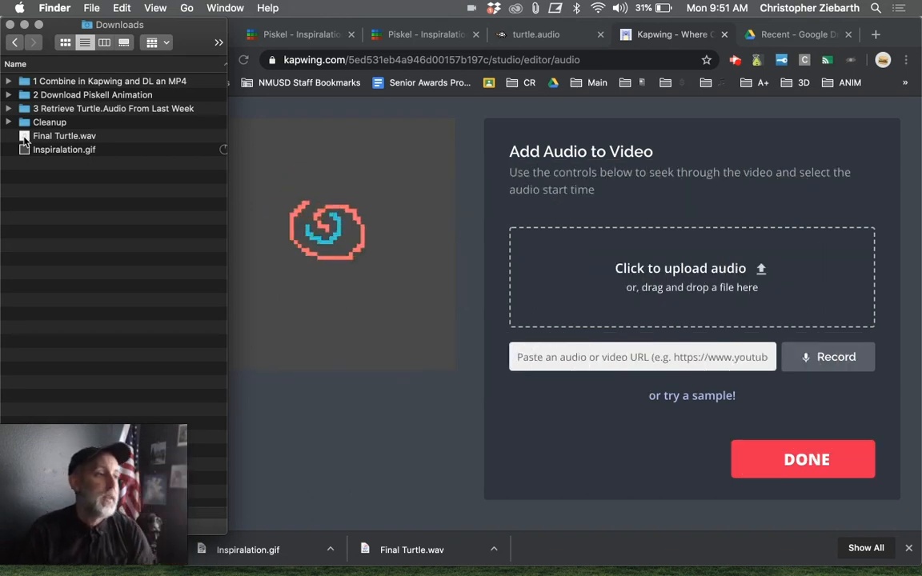
left_click_drag(24, 137, 642, 285)
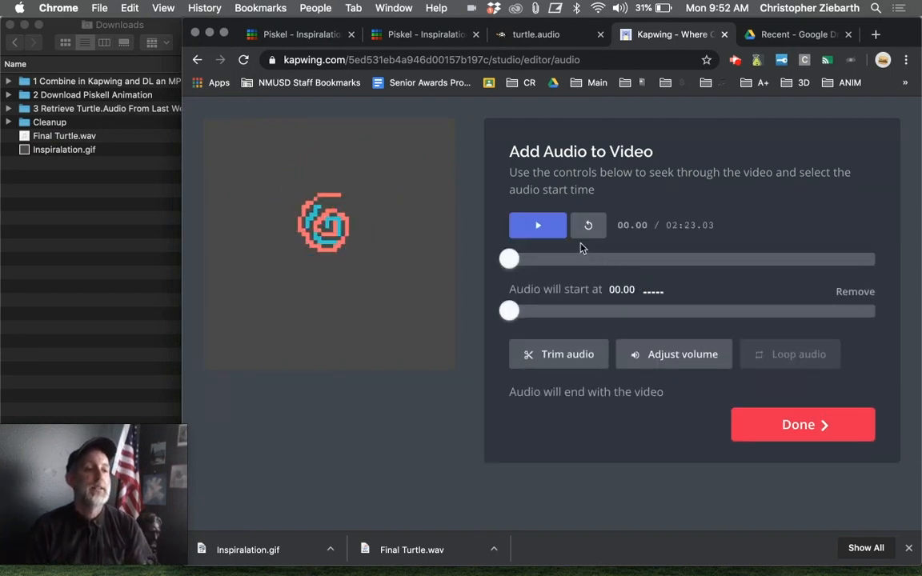
Play the added audio together with the animation to check the match, and pause the playback.
left_click(539, 227)
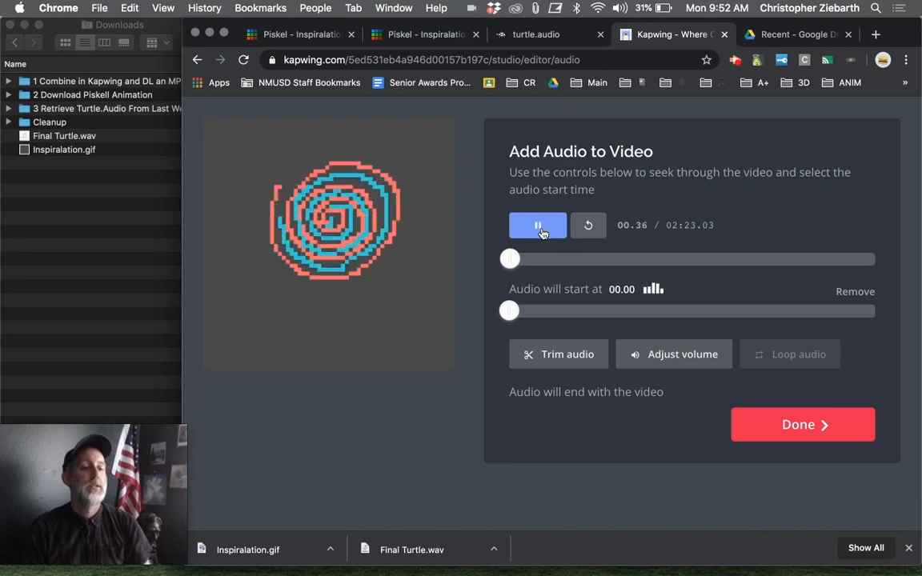
key("XF86AudioRaiseVolume")
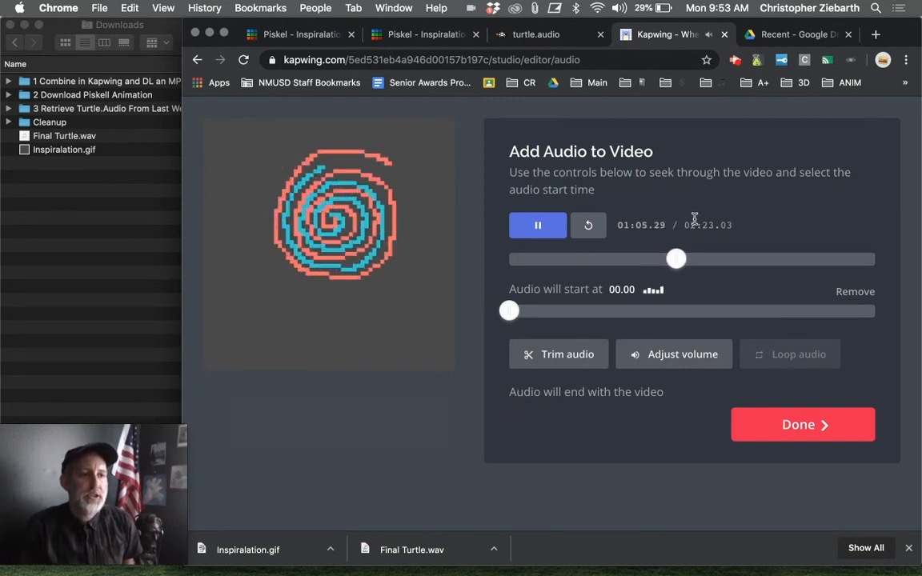
left_click(537, 232)
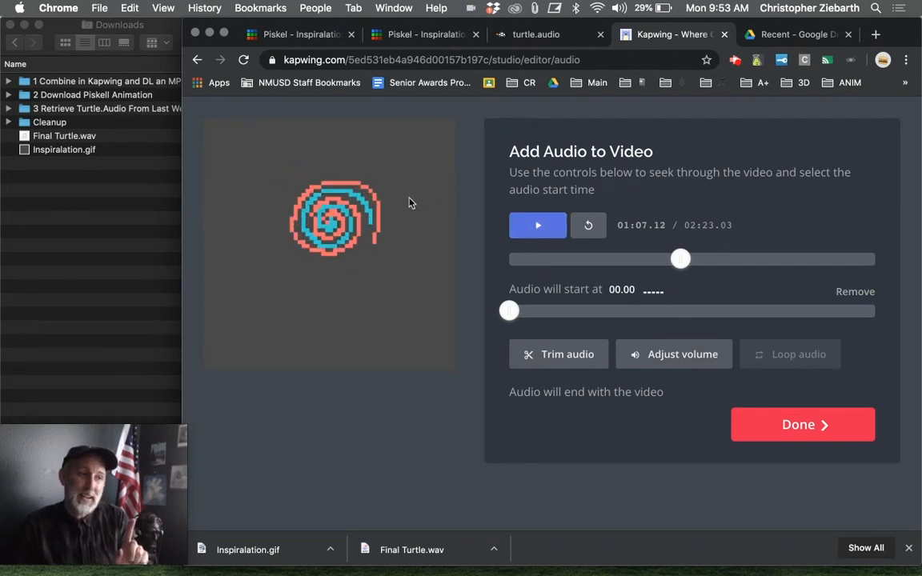
Set the audio to start at 00.84, replay the result from the beginning and apply the audio to the project.
mouse_move(509, 311)
left_mouse_down()
mouse_move(542, 318)
mouse_move(512, 323)
left_mouse_up()
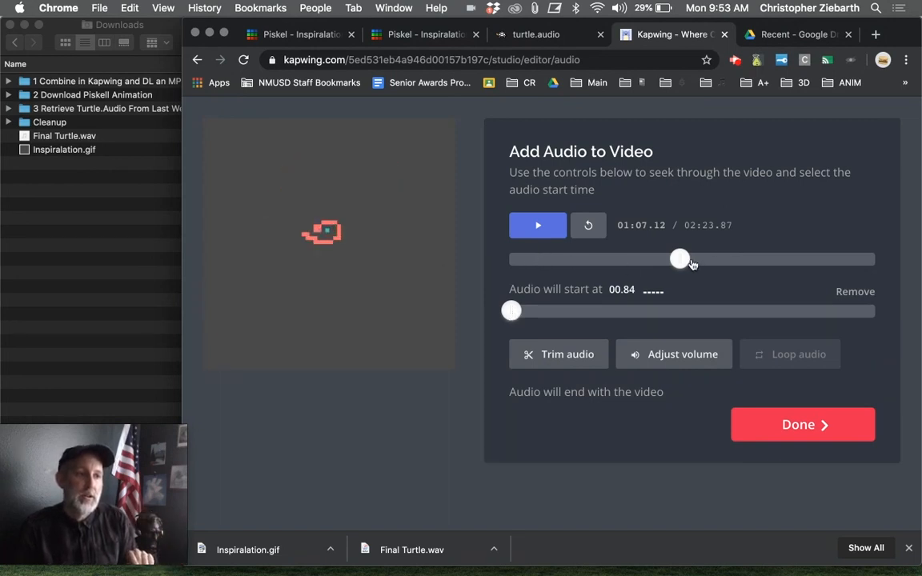
left_click_drag(685, 263, 496, 267)
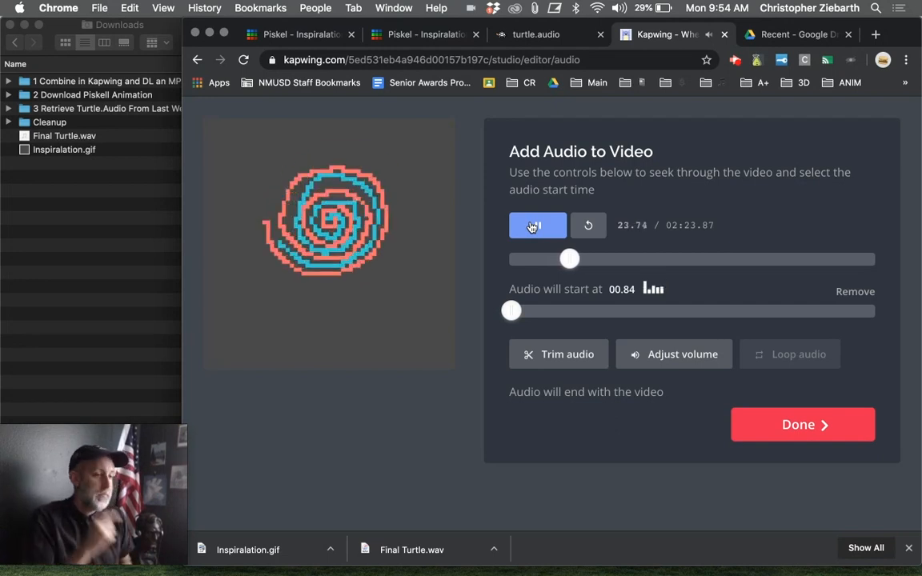
key("XF86AudioRaiseVolume")
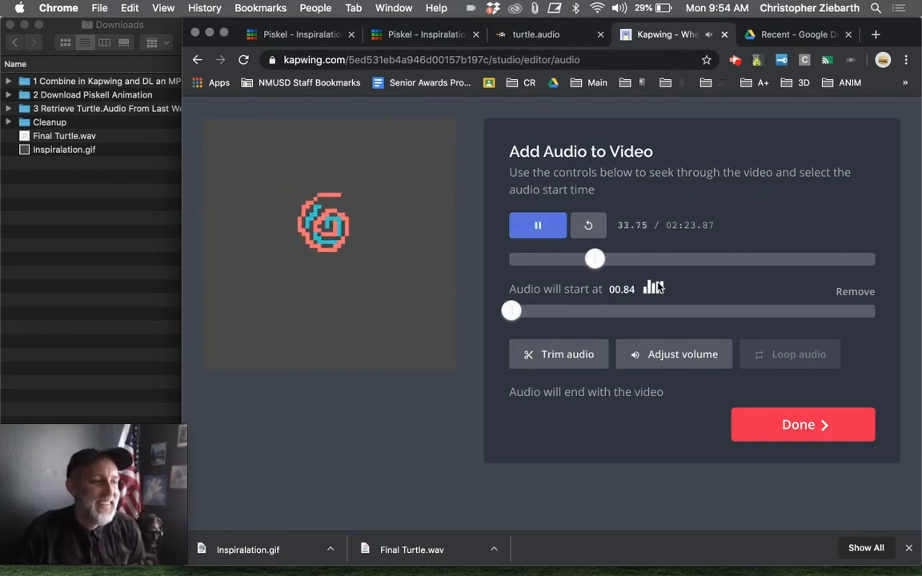
left_click(767, 432)
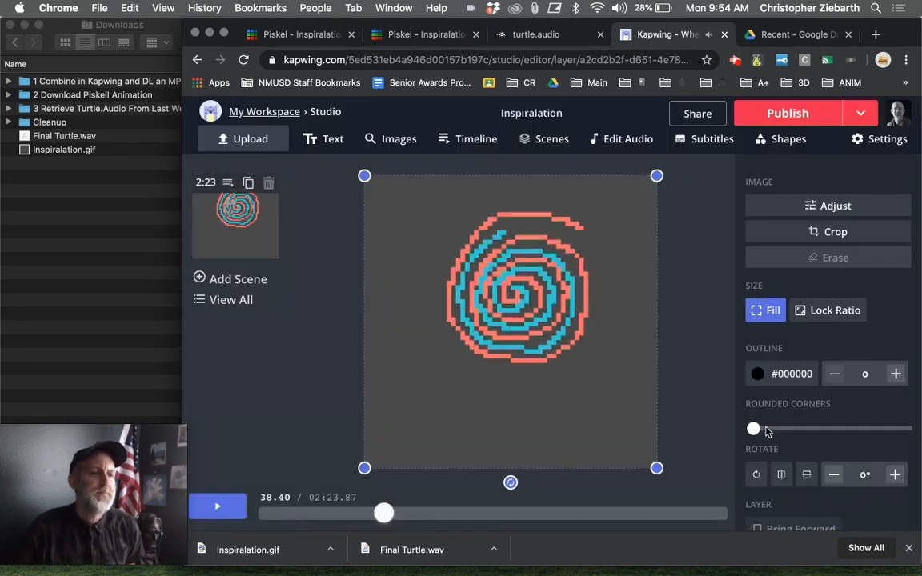
Rename the project as Inspiralation 2 and publish it.
left_click(572, 113)
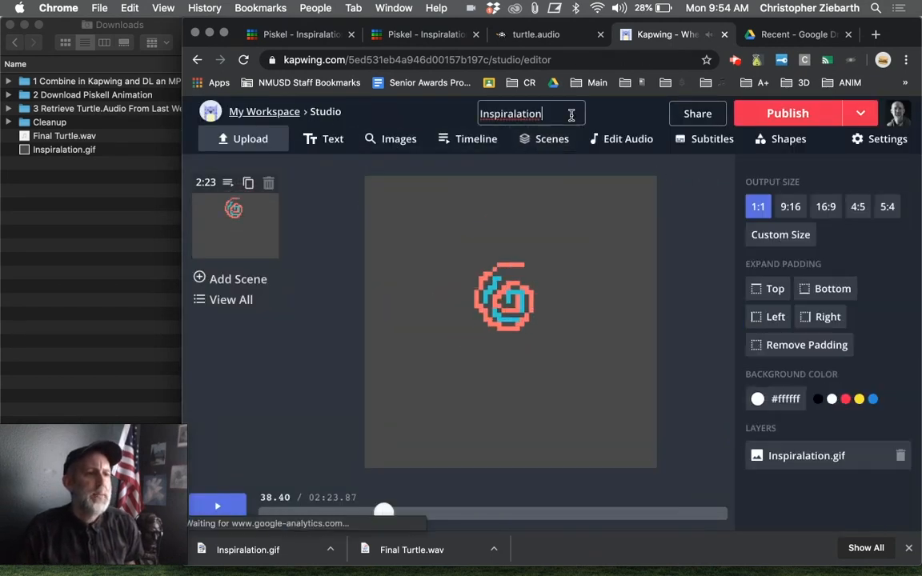
type("2")
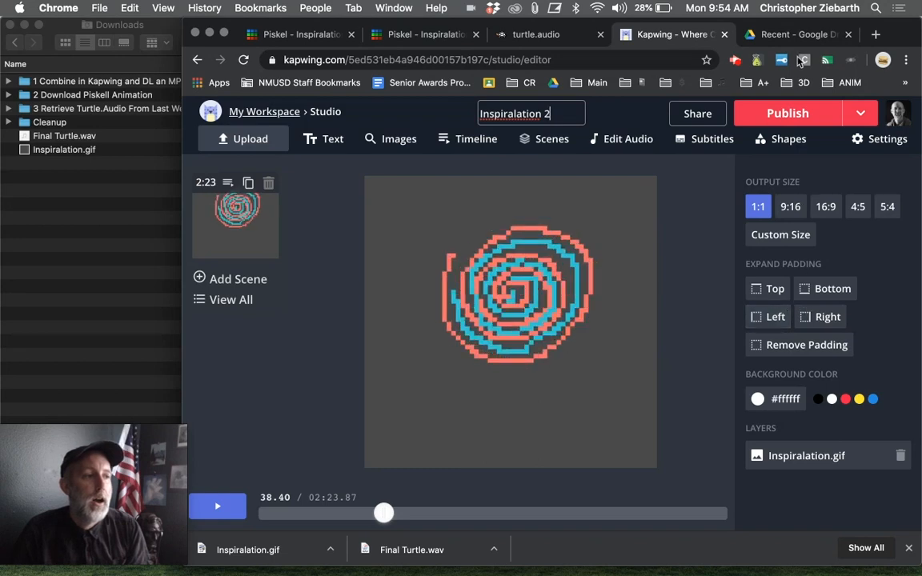
left_click(789, 114)
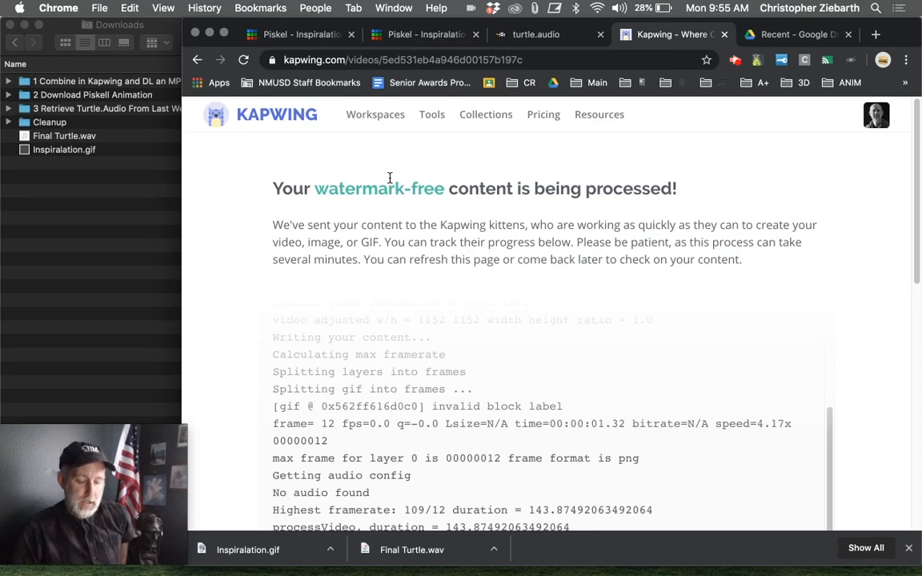
Wait for the published video to finish processing and download it as an MP4.
scroll(875, 304, "down", 5)
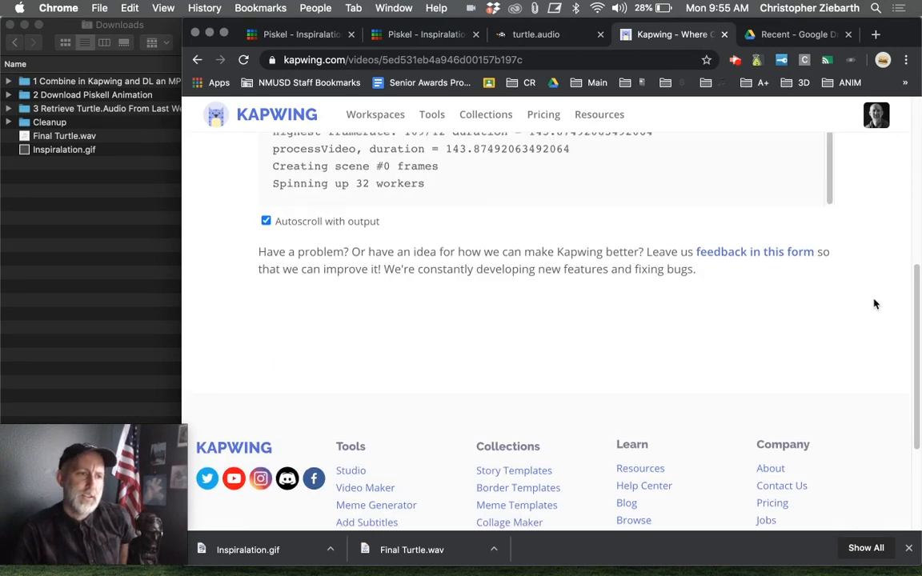
scroll(488, 255, "up", 4)
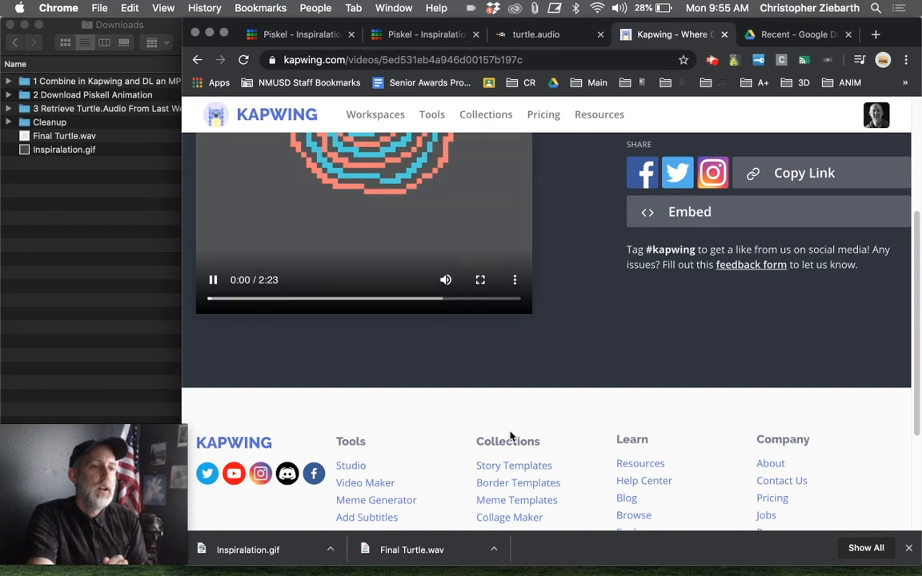
scroll(510, 436, "up", 3)
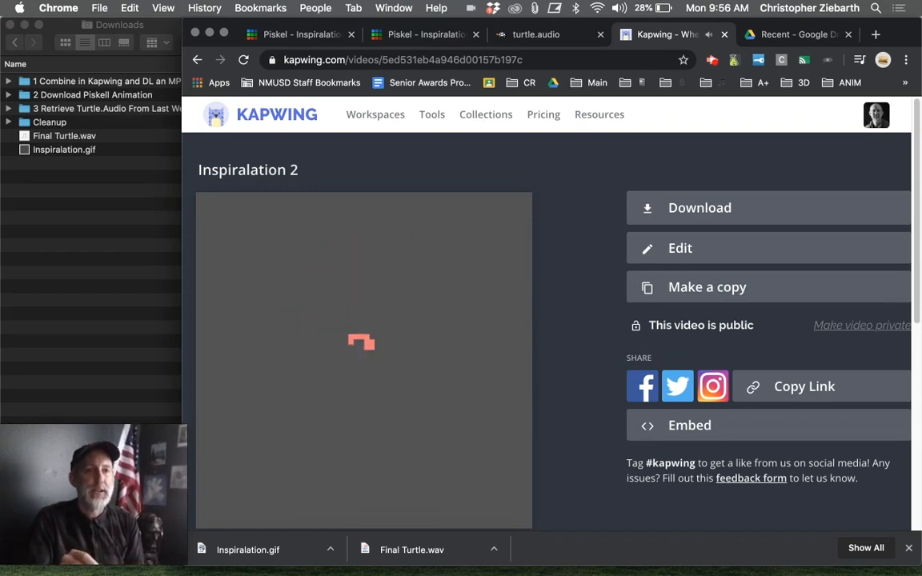
key("XF86AudioRaiseVolume")
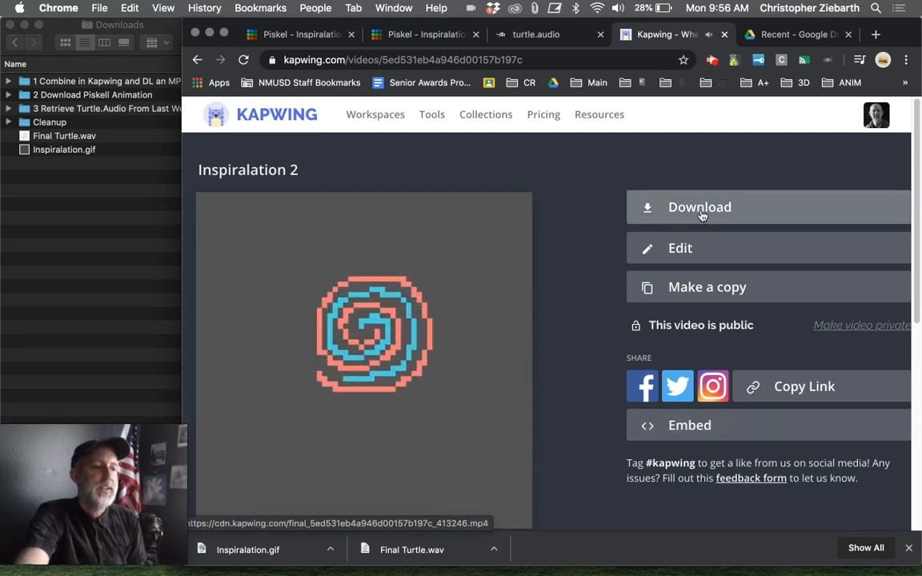
left_click(702, 210)
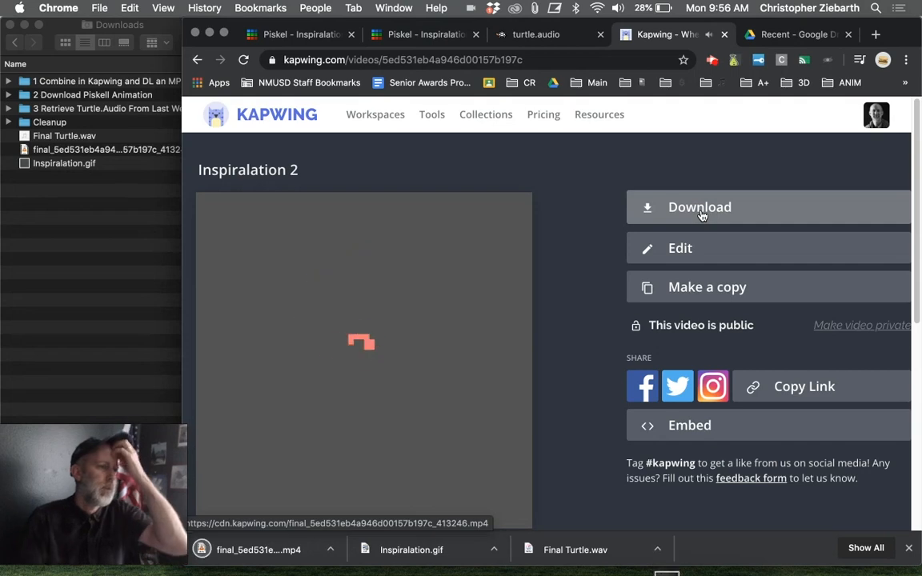
Widen the Downloads window to show full file names and preview the downloaded MP4 without opening a player.
left_click(65, 207)
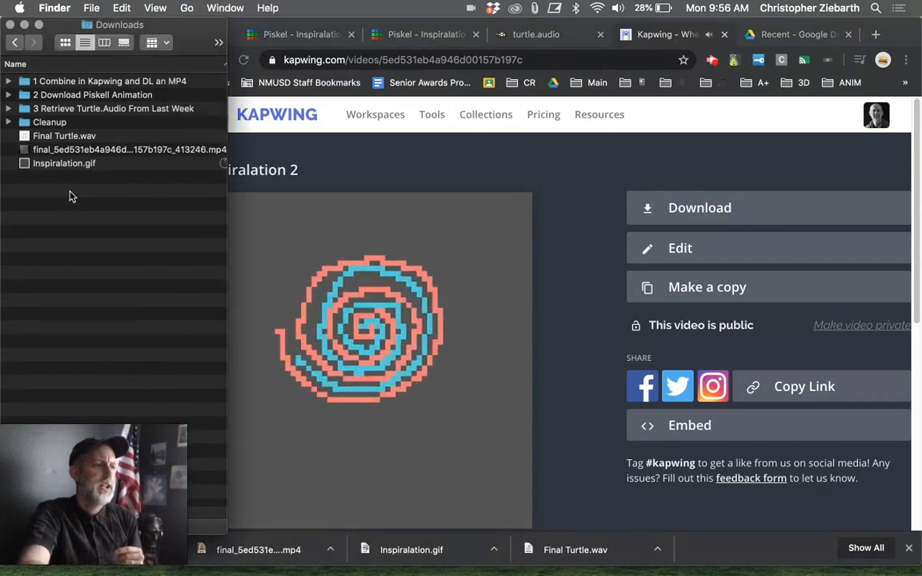
left_click(94, 151)
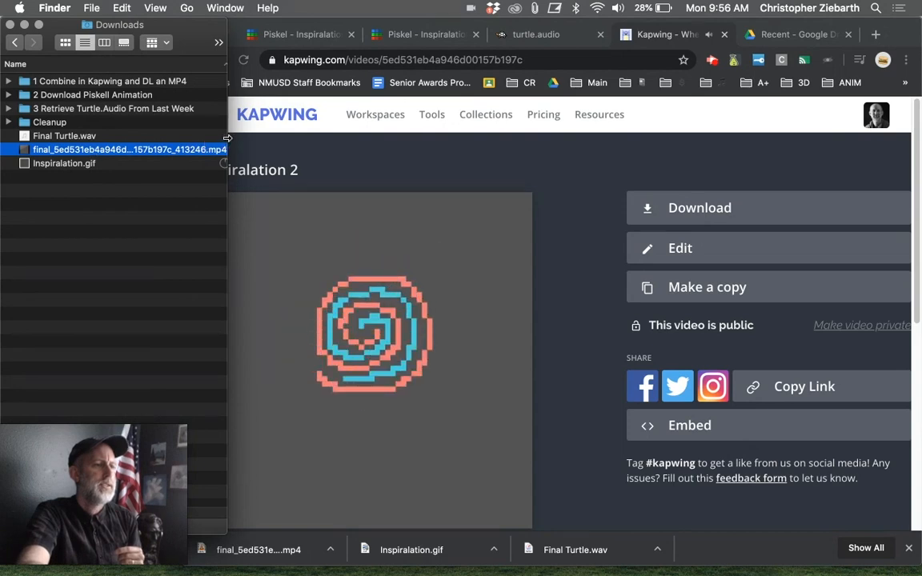
left_click_drag(228, 143, 275, 144)
left_click(212, 189)
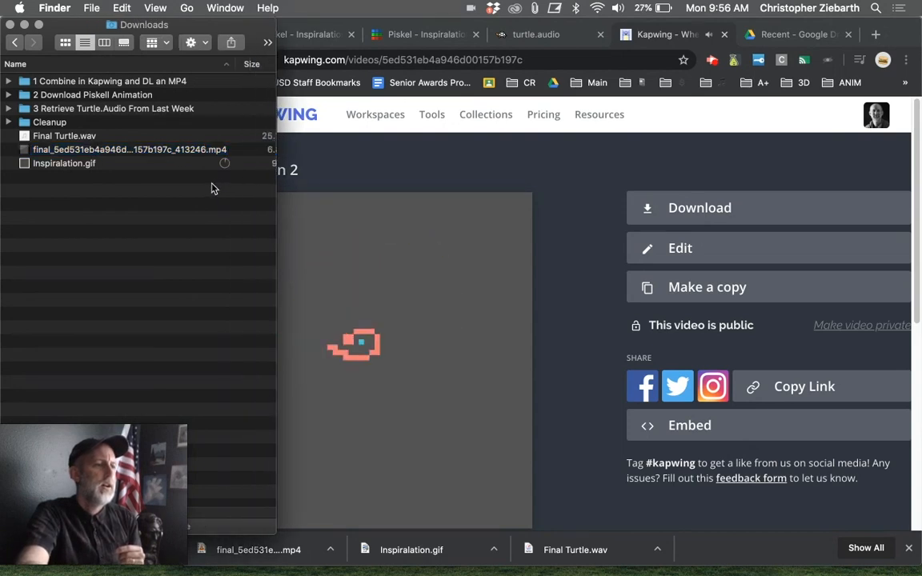
left_click_drag(277, 140, 378, 140)
left_click(277, 149)
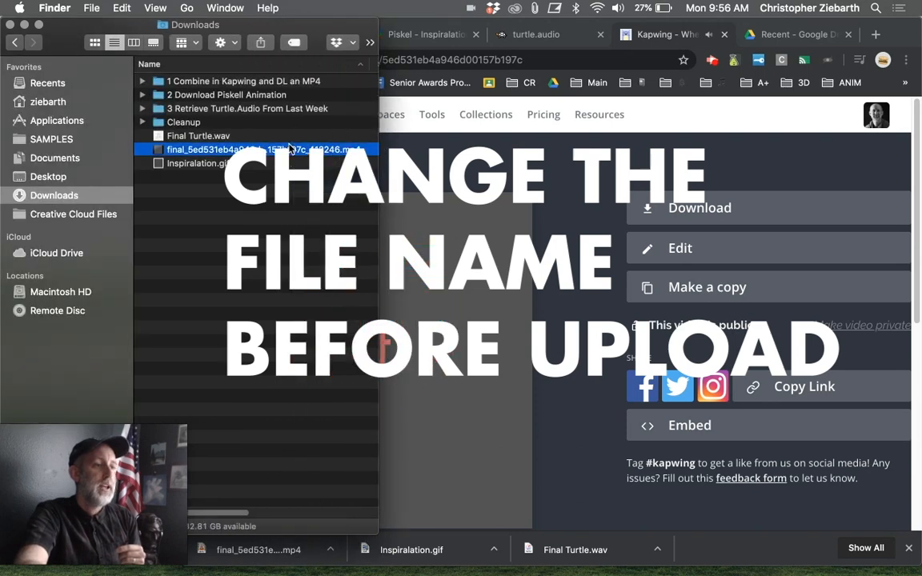
key("space")
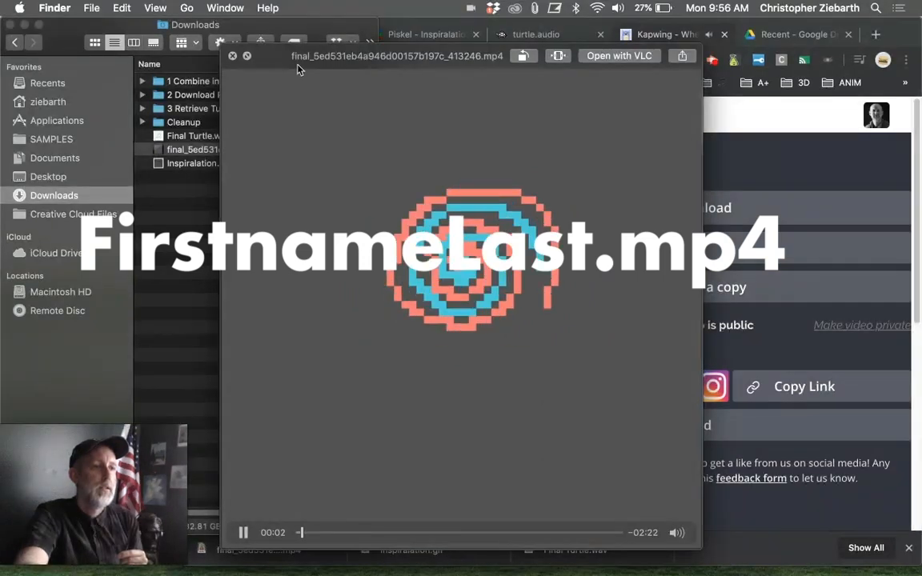
left_click(229, 54)
left_click(693, 36)
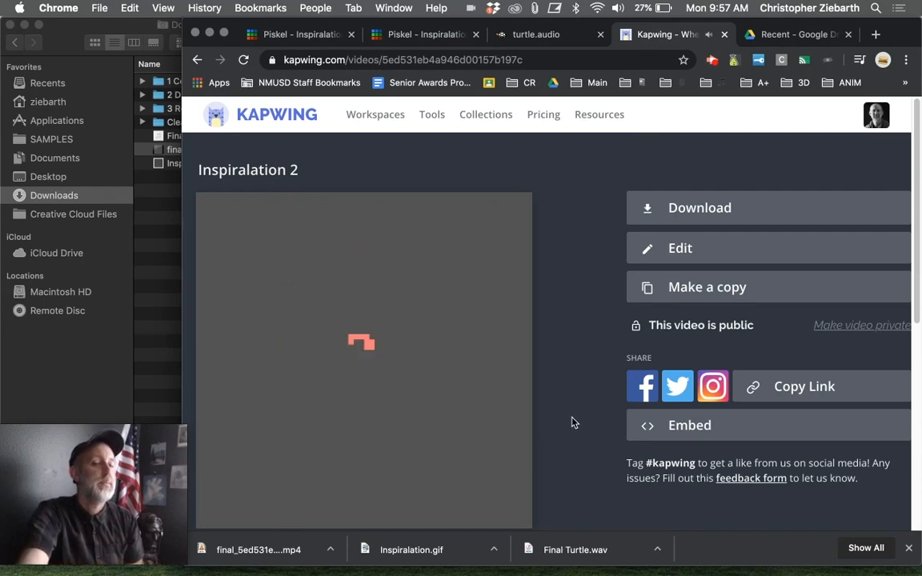
mouse_move(558, 571)
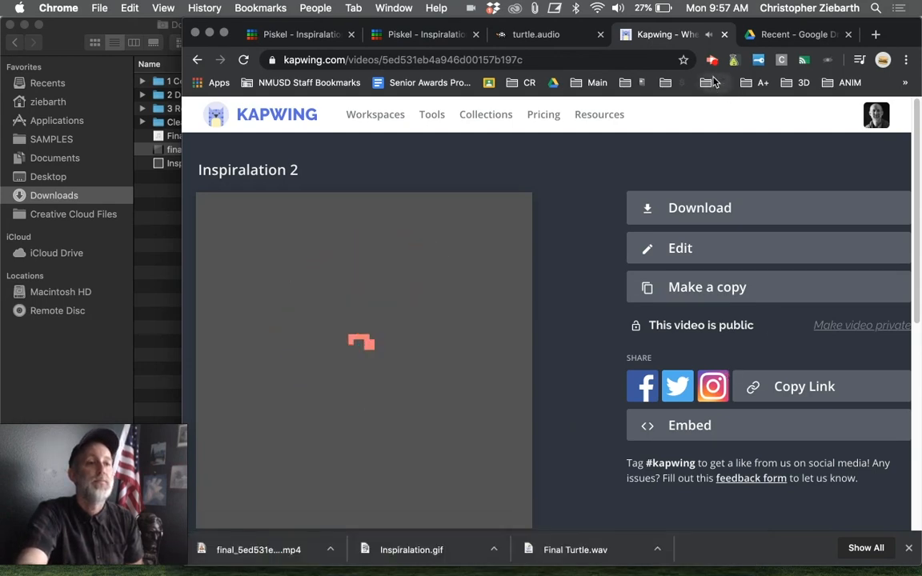
left_click(713, 62)
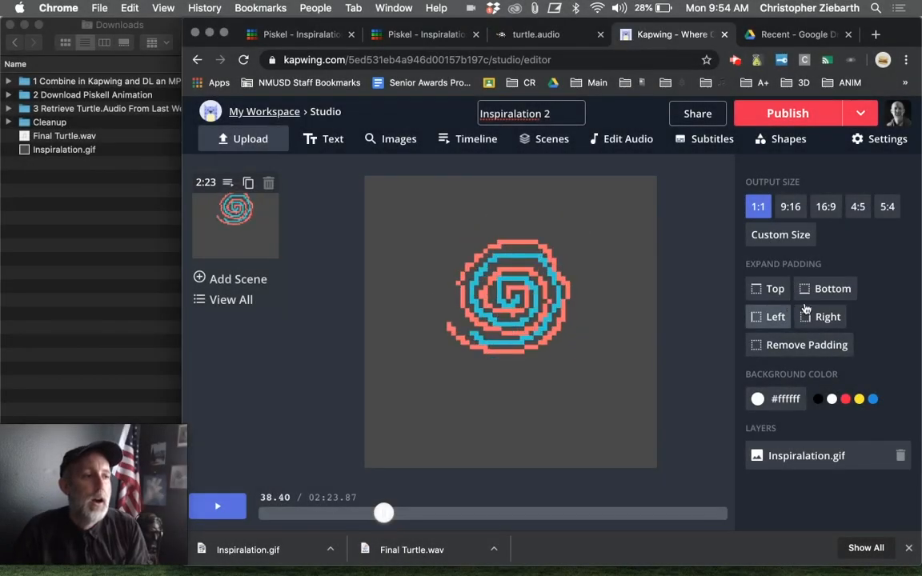
left_click(795, 120)
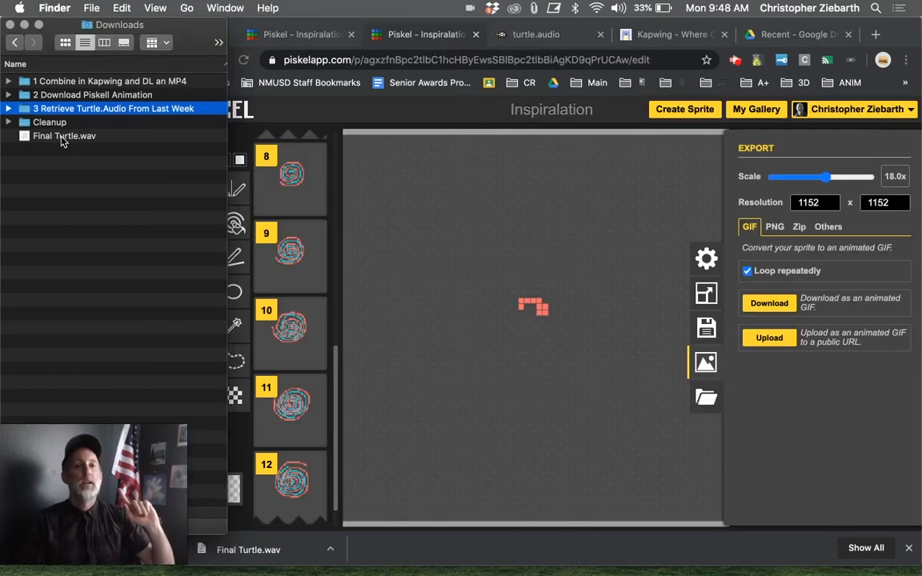